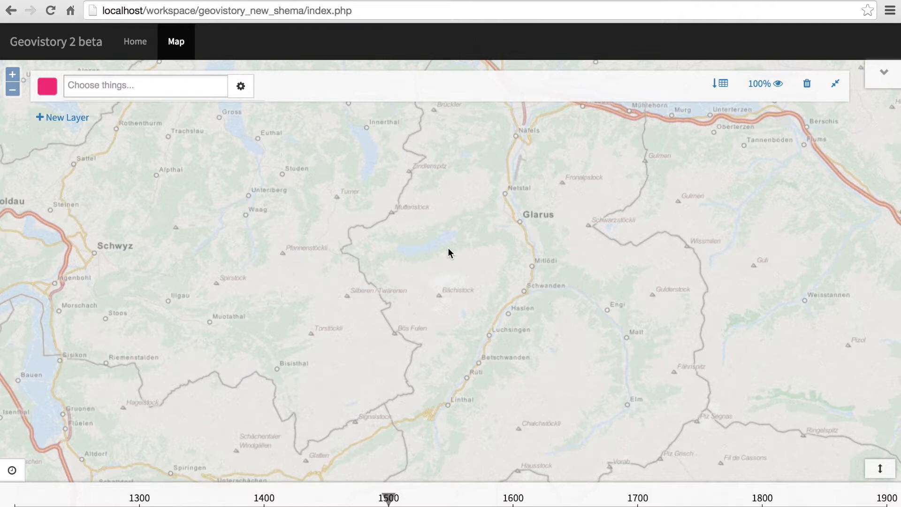
Zoom the map out and show the Satellit Bing background layer.
left_click_drag(387, 207, 400, 185)
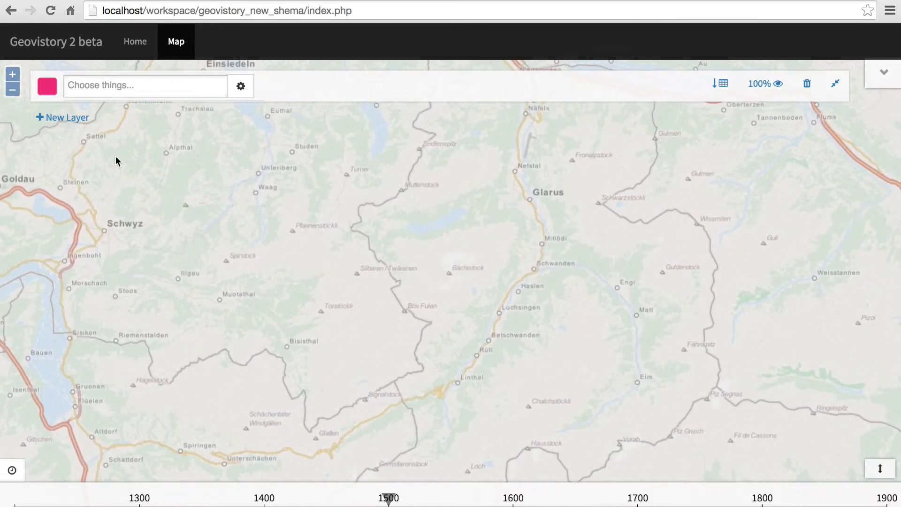
left_click(12, 90)
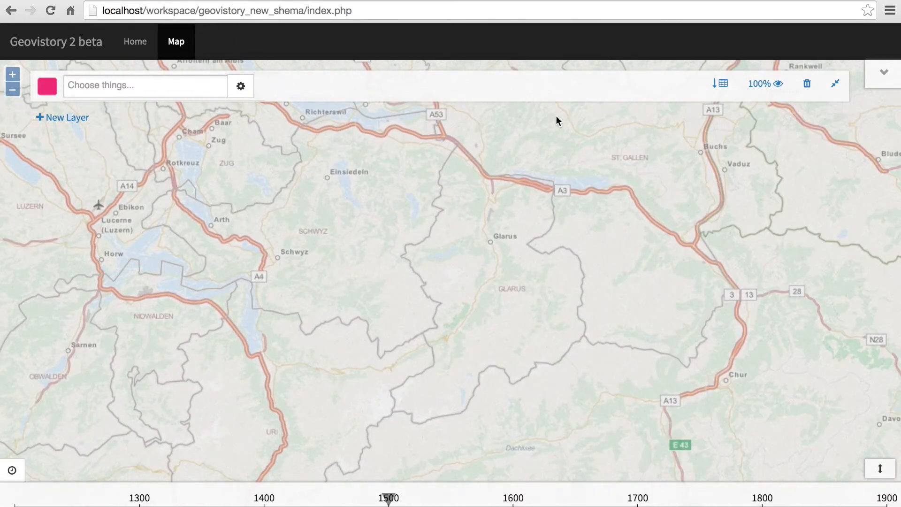
left_click(884, 76)
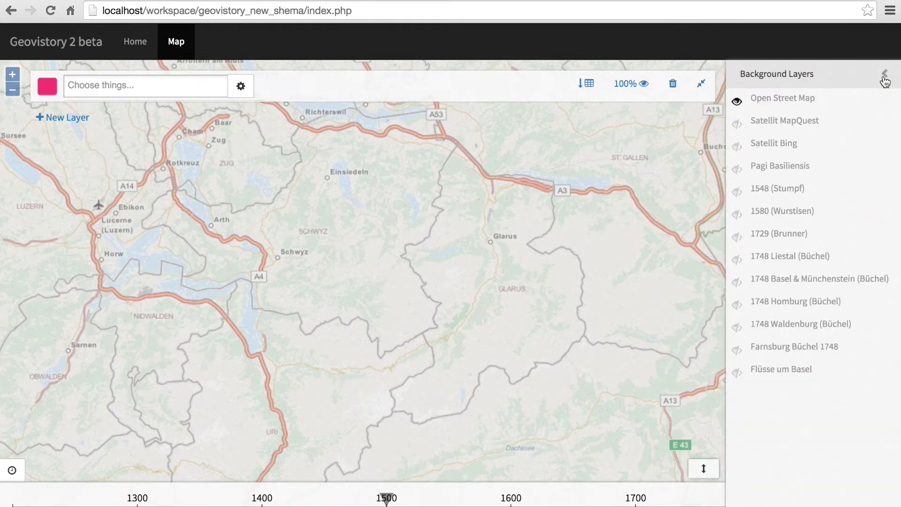
left_click(737, 102)
left_click(736, 103)
left_click(738, 146)
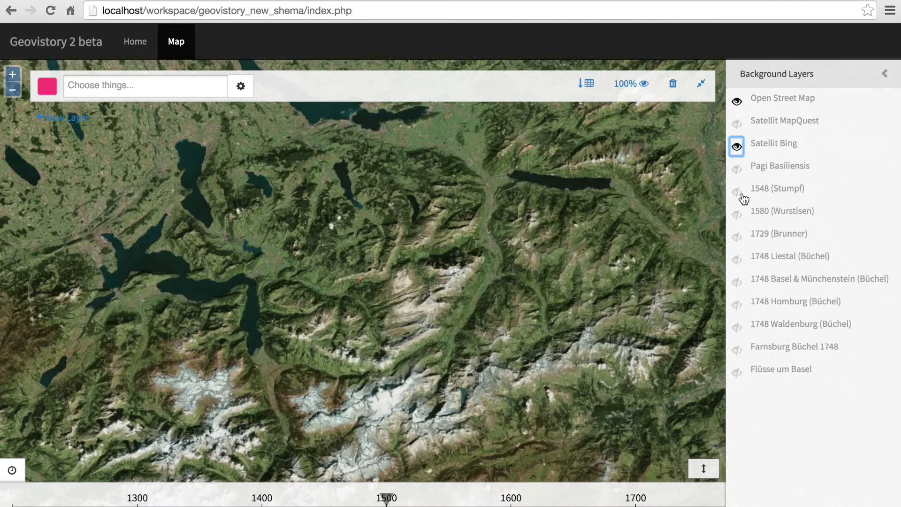
Show the Farnsburg Büchel 1748 background map, zoom to its extent and examine its hand-drawn villages up close.
left_click(761, 349)
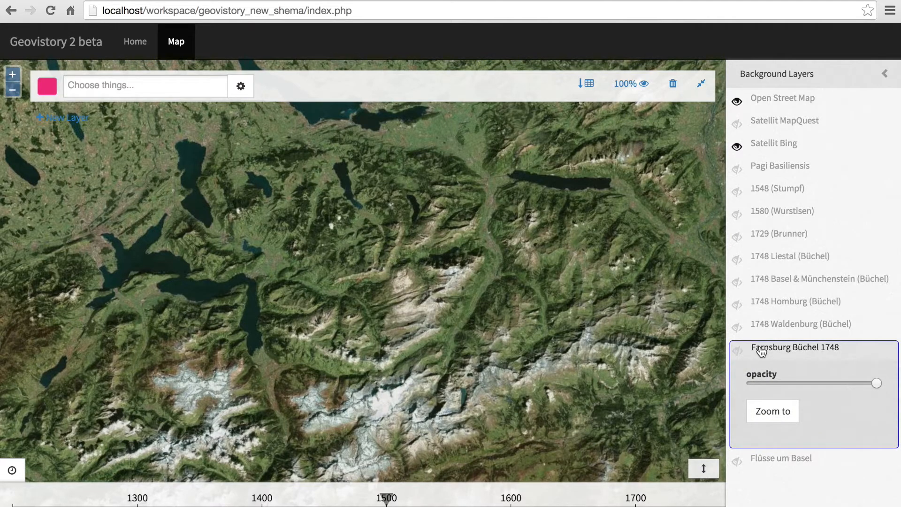
left_click(738, 350)
left_click(767, 418)
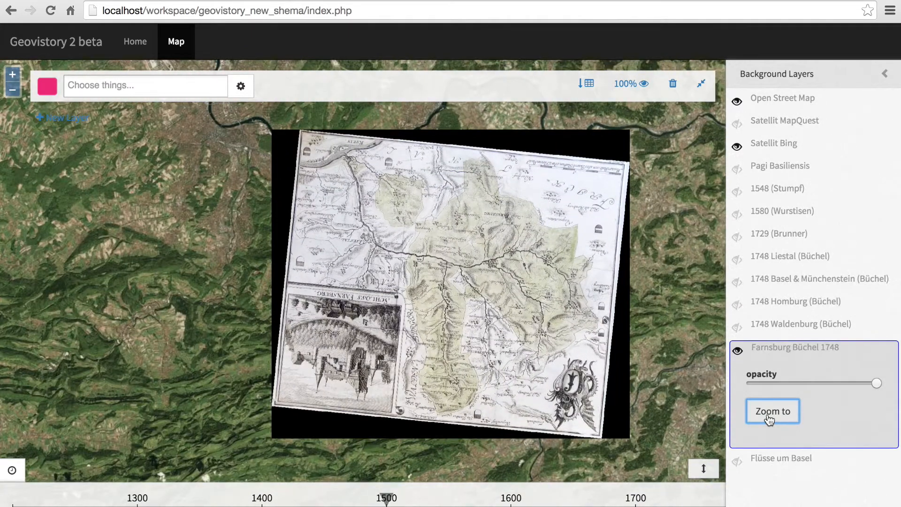
scroll(465, 286, "up", 1)
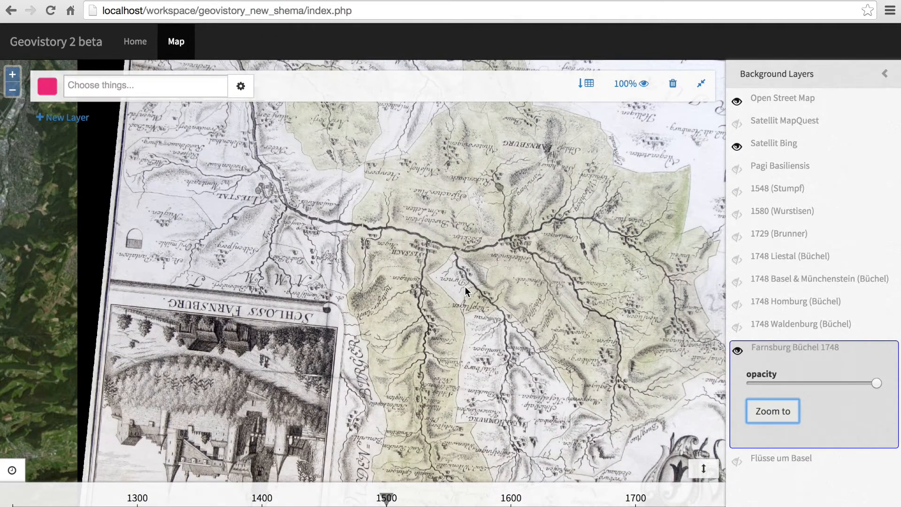
left_click_drag(563, 265, 211, 394)
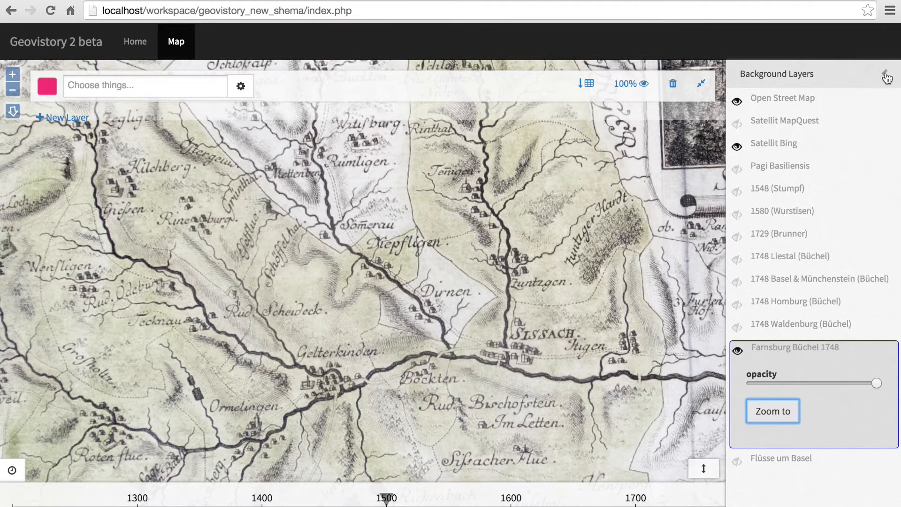
Hide the Farnsburg Büchel 1748 map and return to a north-up overview of the surrounding region.
left_click(740, 351)
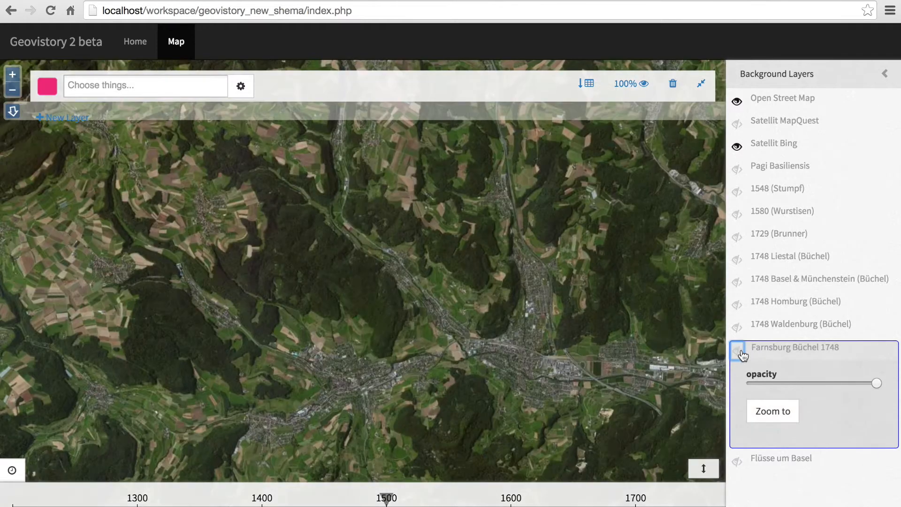
left_click(885, 76)
left_click(14, 93)
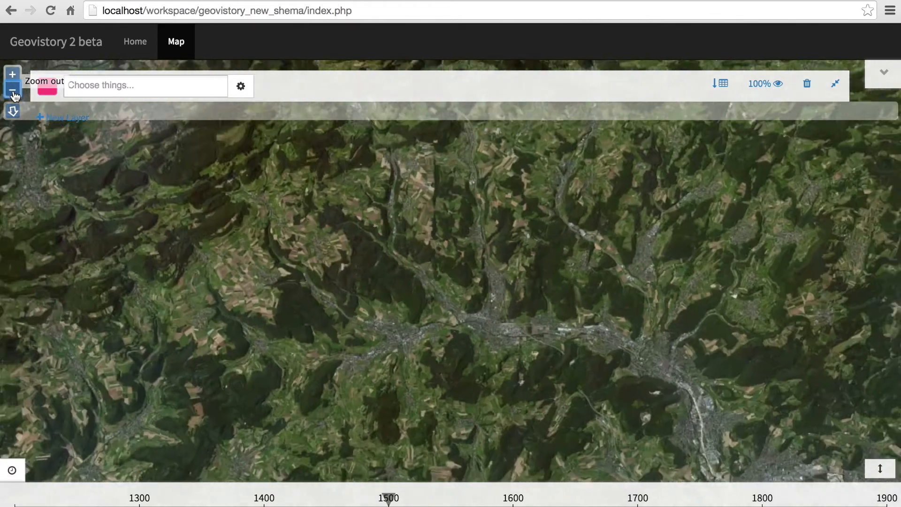
left_click(14, 95)
left_click(13, 113)
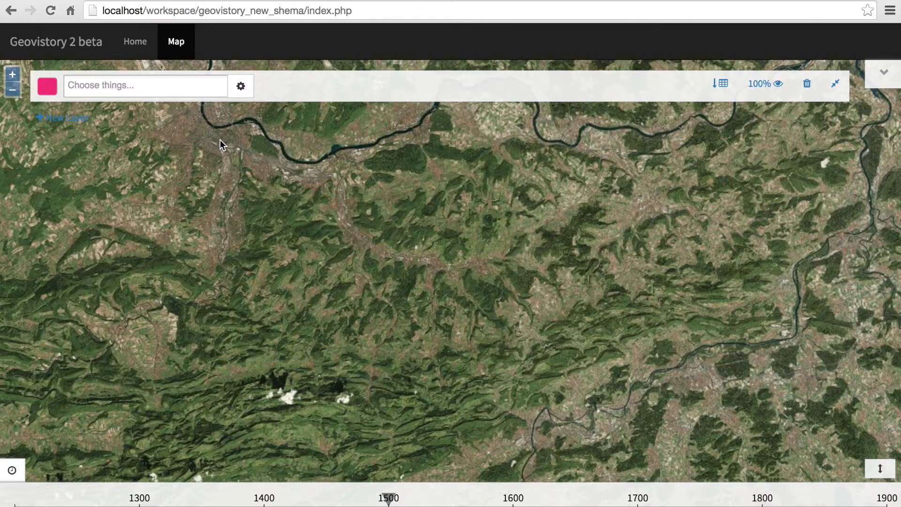
Load the Stadt things into the pink layer and expand its data table.
left_click(160, 84)
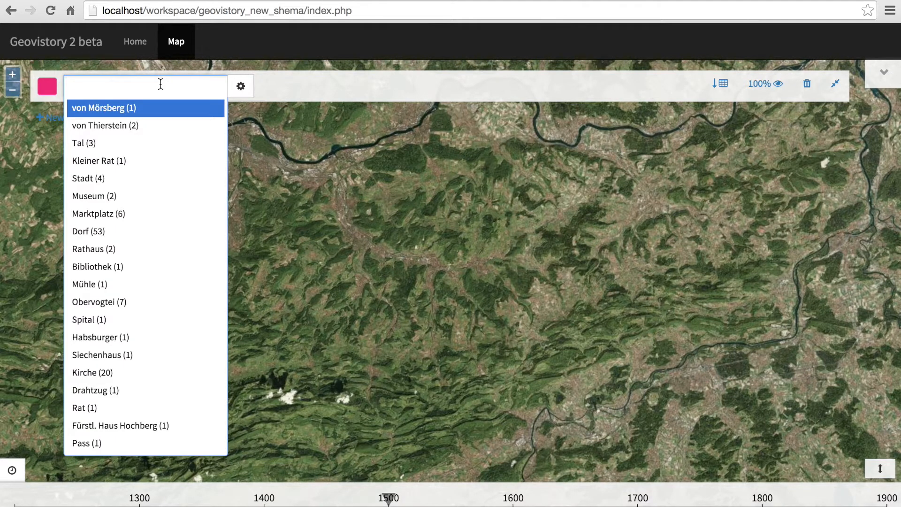
left_click(137, 182)
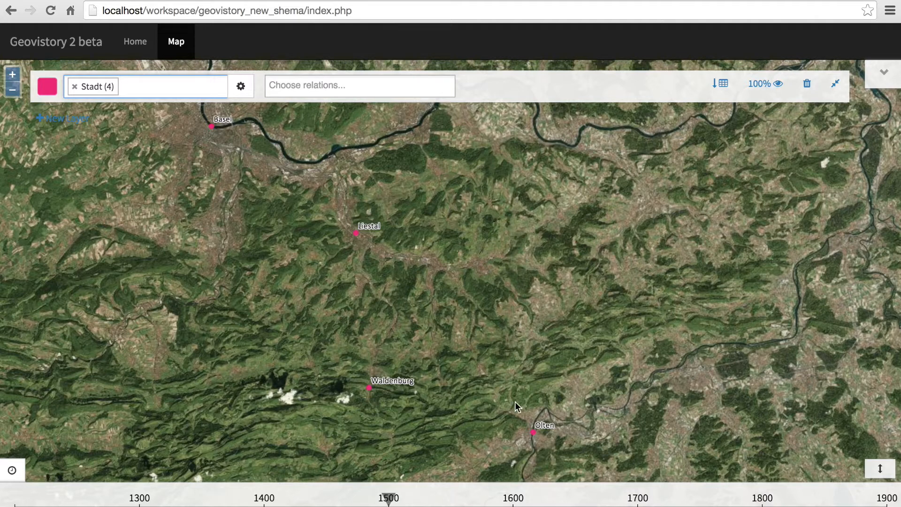
left_click(720, 90)
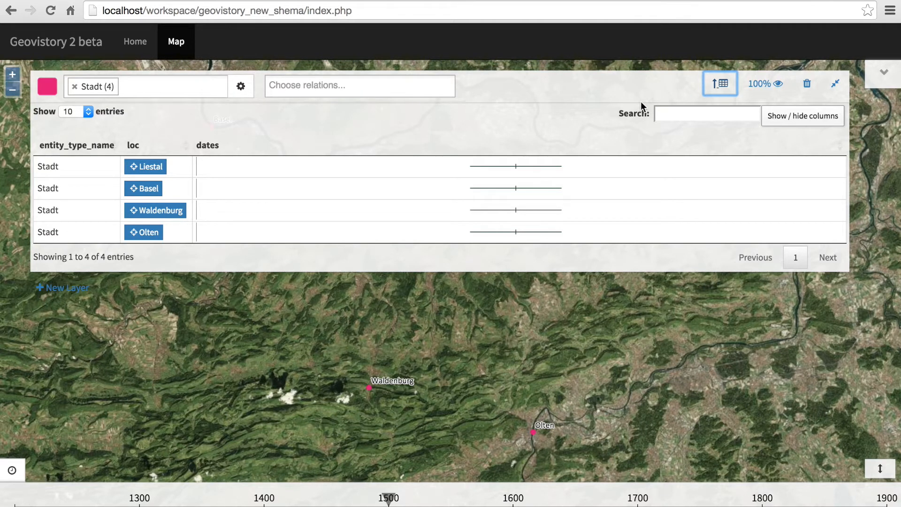
Connect Stadt in the pink layer to Amt and Obervogtei through the relation "Umfasst administrativ wen/was?".
left_click(390, 91)
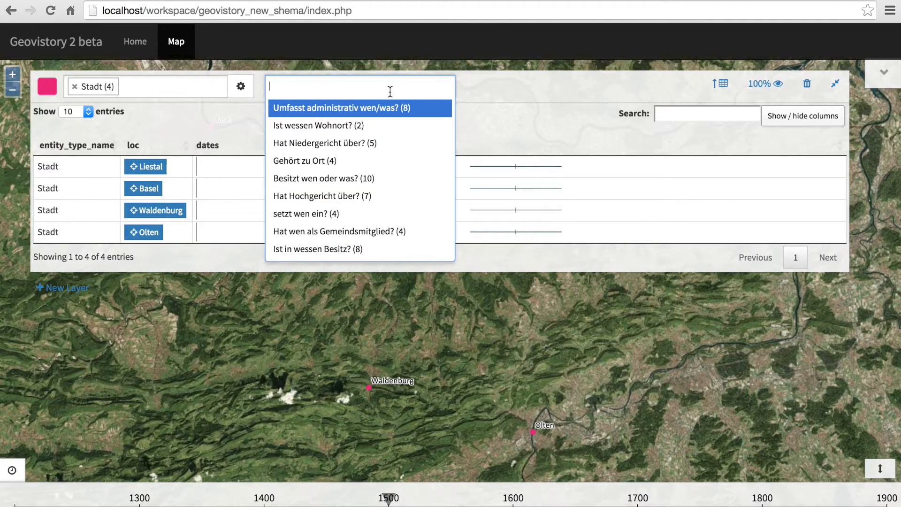
left_click(421, 114)
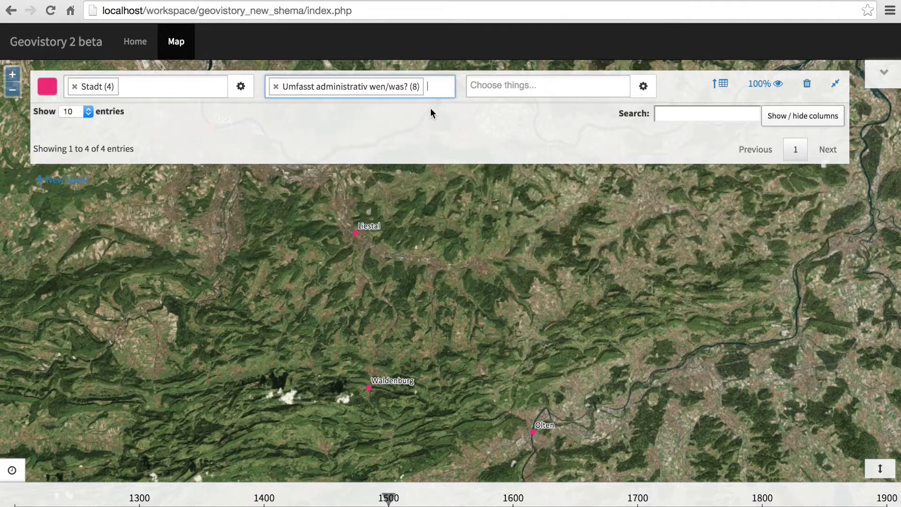
left_click(519, 88)
left_click(525, 115)
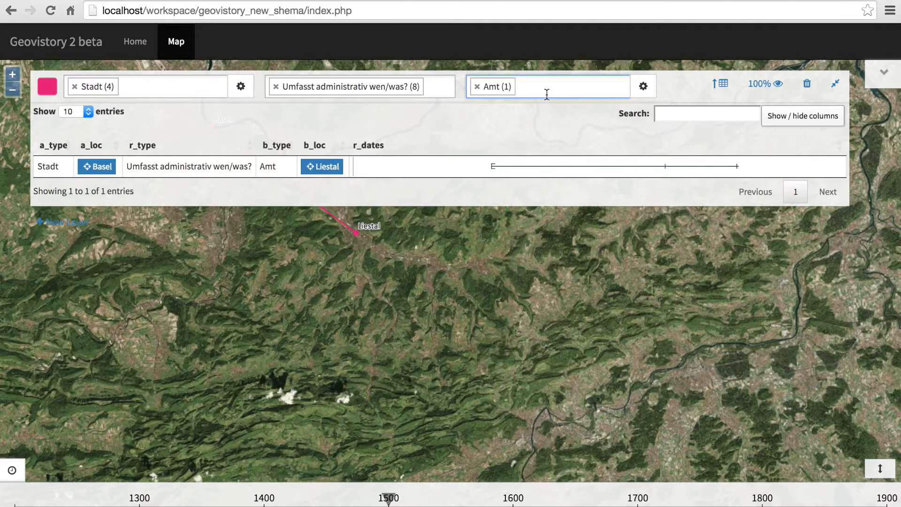
left_click(547, 89)
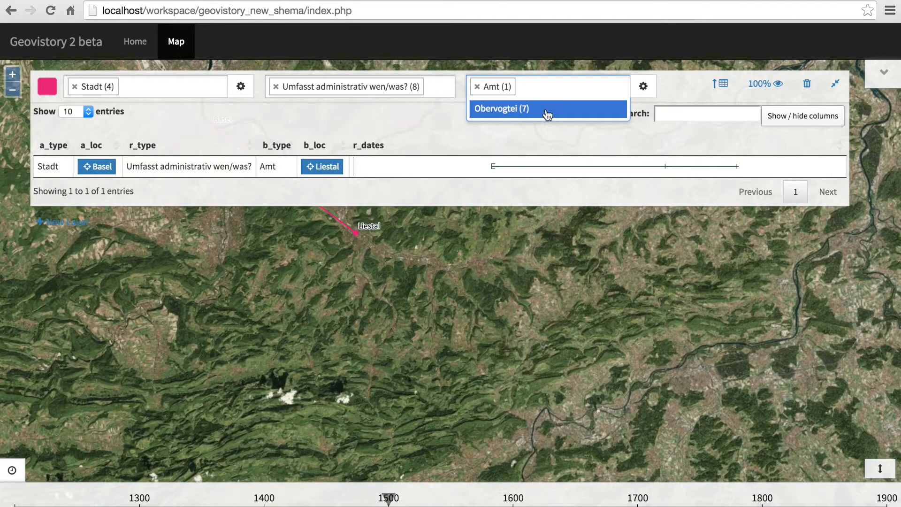
left_click(547, 112)
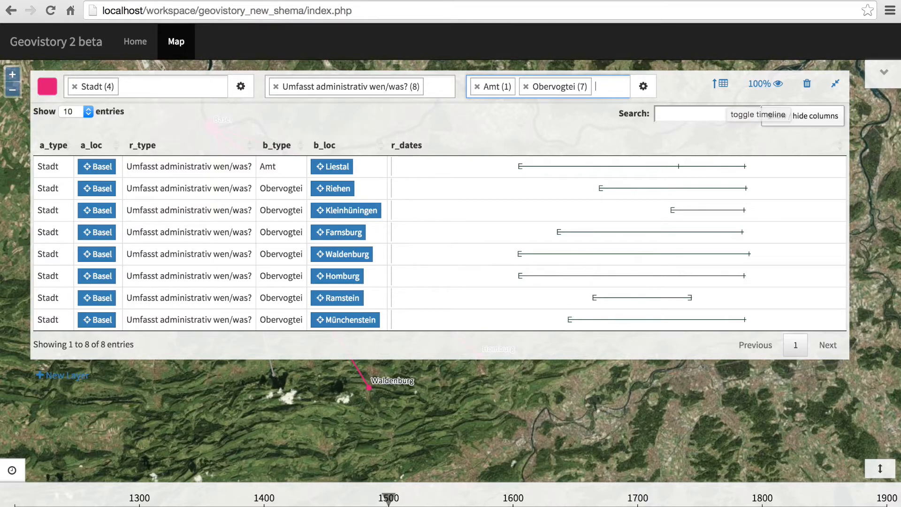
Move the timeline marker to 1467, hide the data table, and advance the marker to between 1600 and 1700.
mouse_move(393, 498)
mouse_move(392, 498)
left_mouse_down()
mouse_move(212, 501)
mouse_move(348, 501)
left_mouse_up()
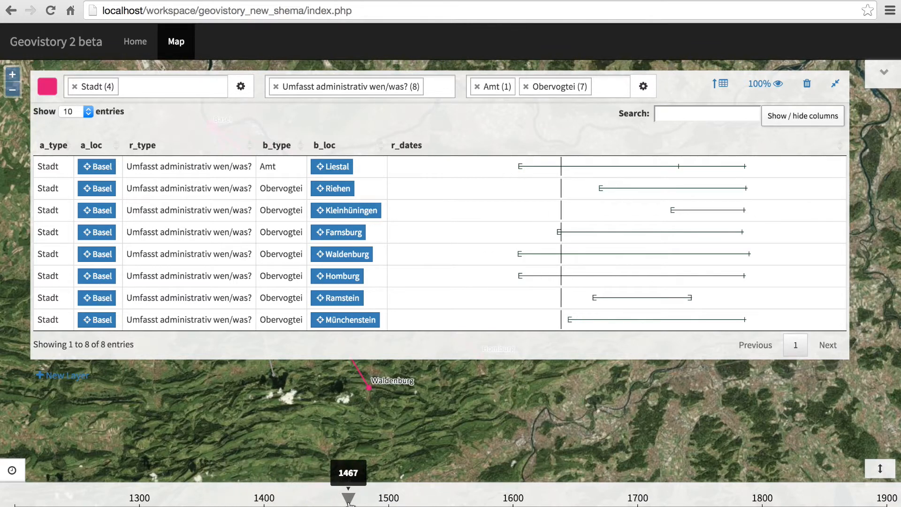
left_click(721, 83)
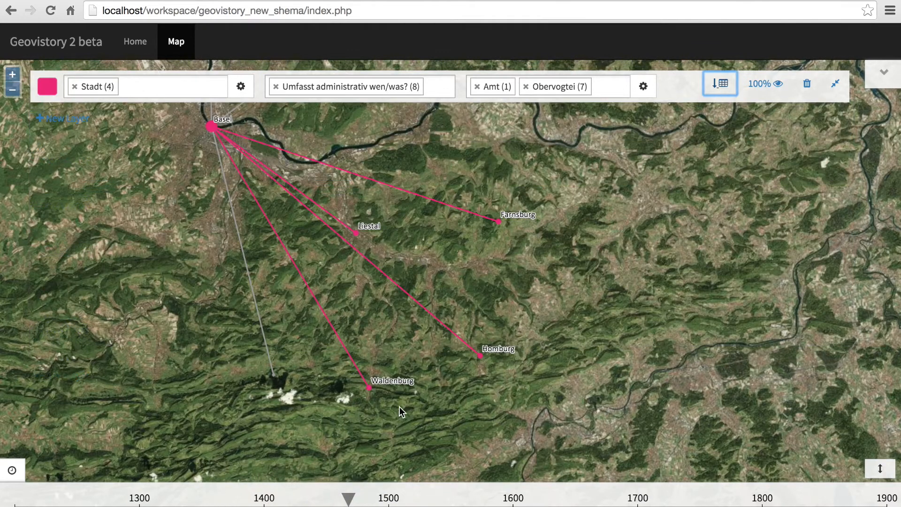
left_click_drag(348, 496, 597, 495)
left_click_drag(428, 317, 485, 313)
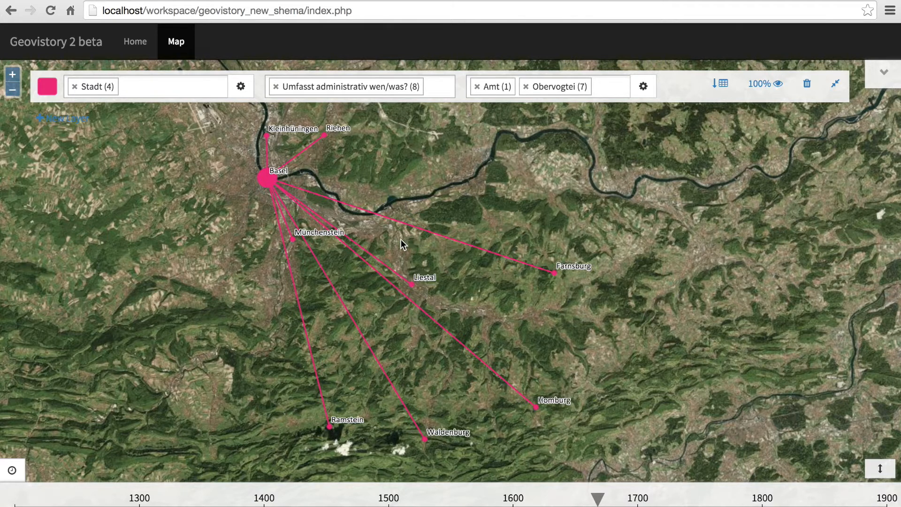
Add a second layer coloured blue and load the Obervogtei and Amt things into it.
left_click(81, 118)
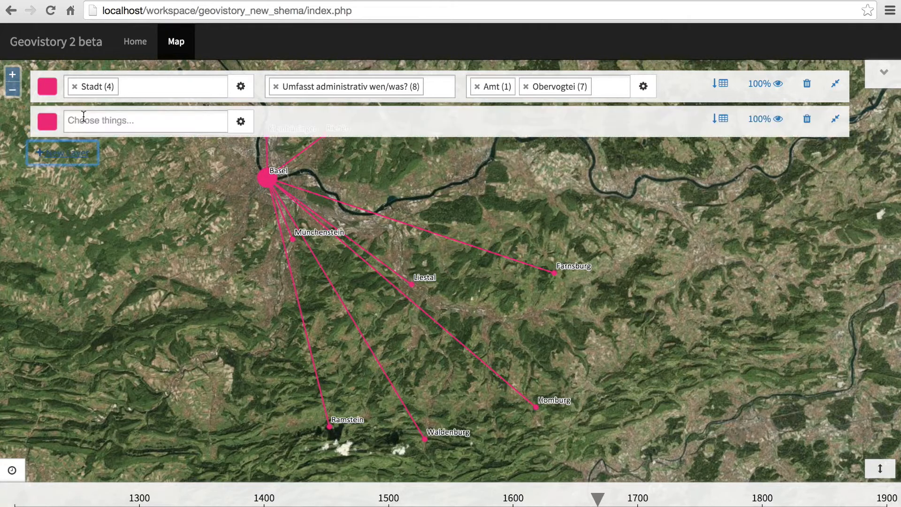
left_click(47, 121)
left_click(155, 170)
left_click(156, 121)
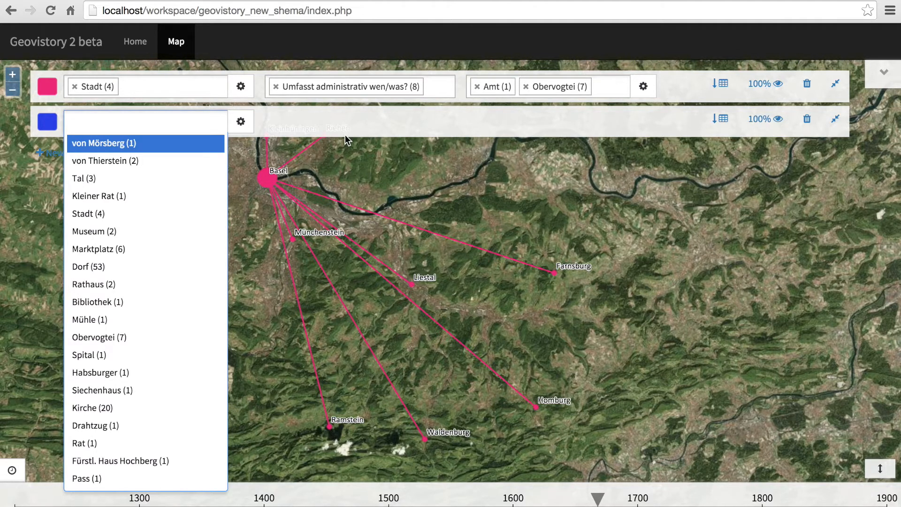
type("ober")
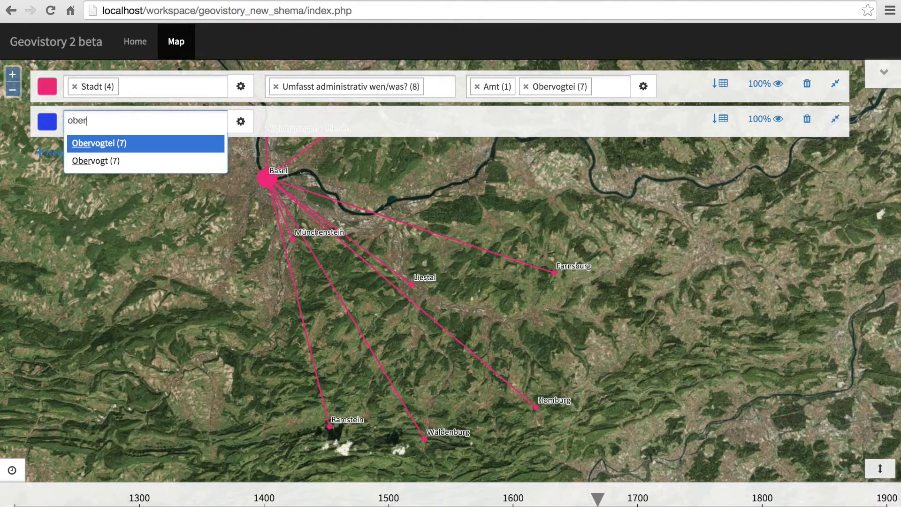
key("Return")
type("amt")
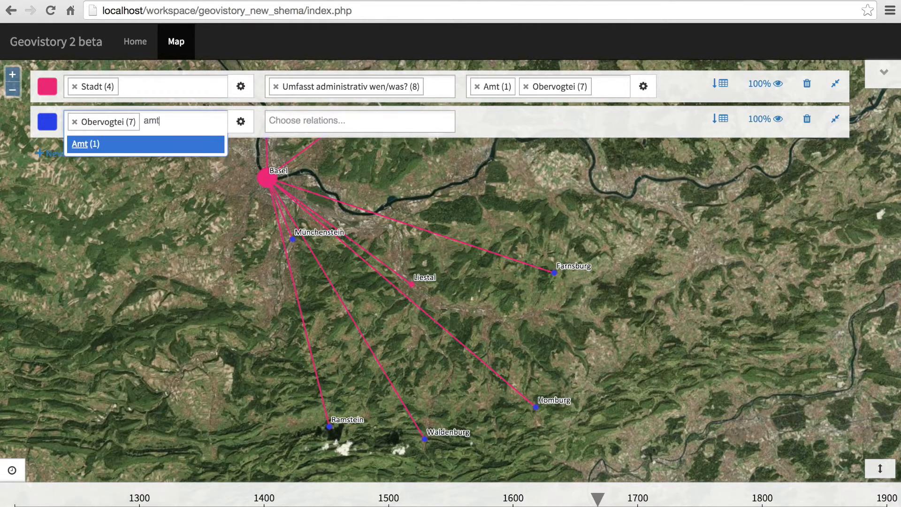
key("Return")
Connect the blue layer's things to Tal through the relation "Umfasst administrativ wen/was?".
left_click(351, 121)
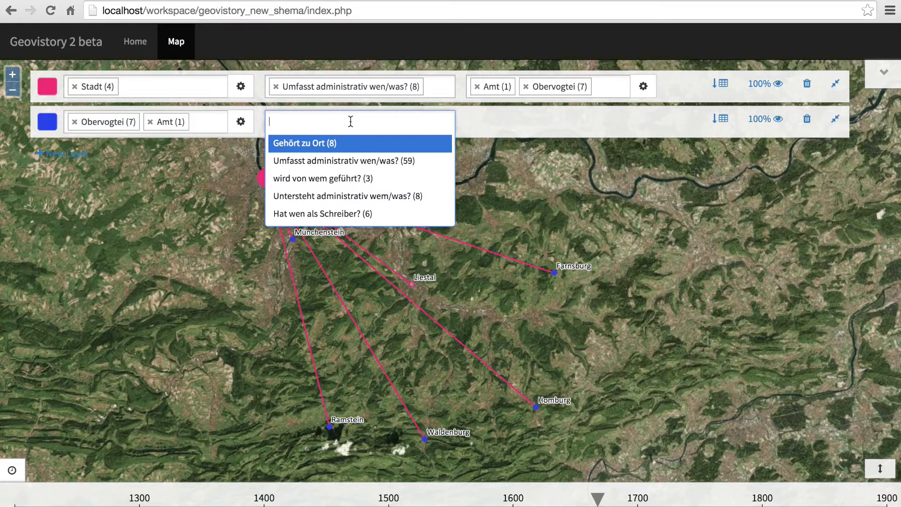
left_click(358, 161)
left_click(499, 120)
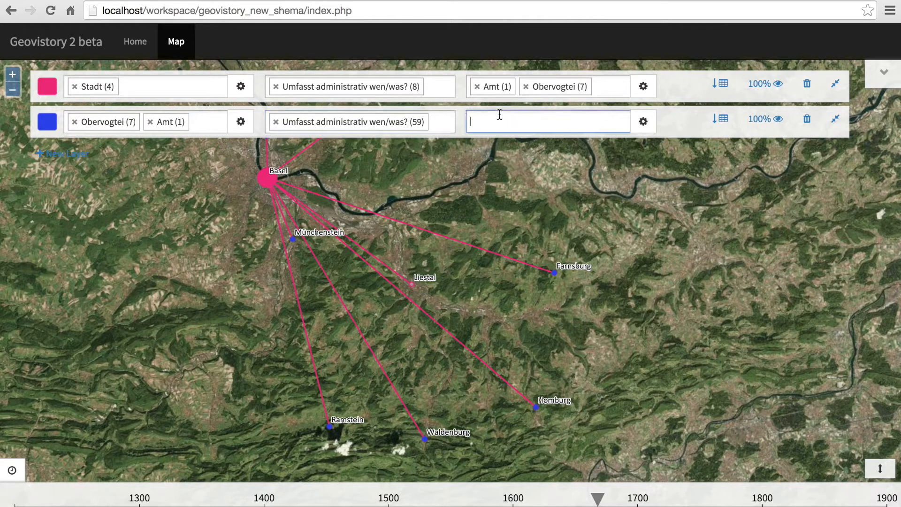
left_click(510, 144)
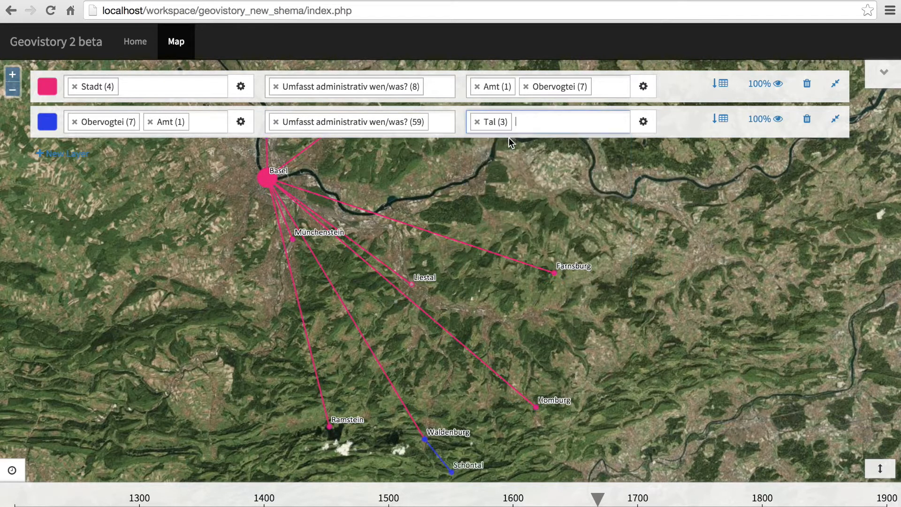
Add Bad, Schloss, Dorf, Bauernhöfe, Pass, Flecken and both Mühle entries to the blue layer's related things.
left_click(509, 135)
key("Return")
key("Down")
key("Return")
key("Down")
key("Return")
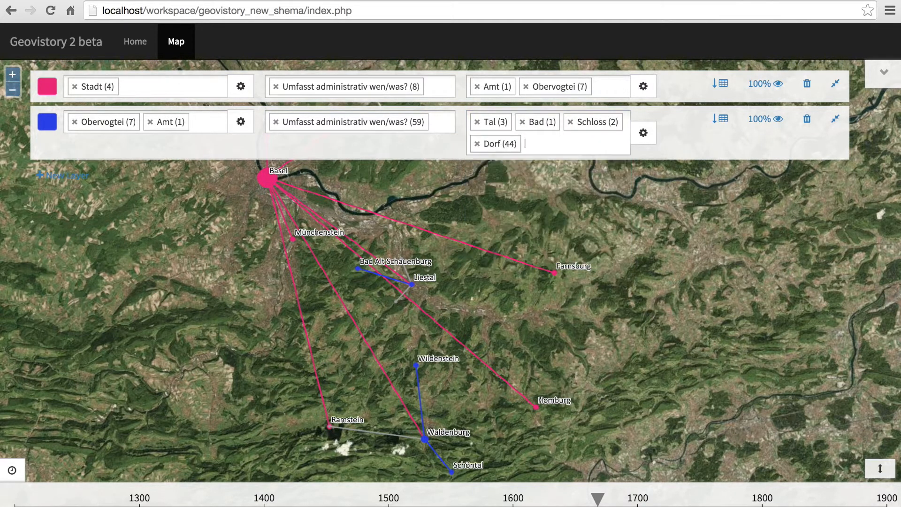
key("Down")
key("Return")
key("Down")
key("Return")
key("Down")
key("Return")
key("Down")
key("Return")
key("Down")
key("Return")
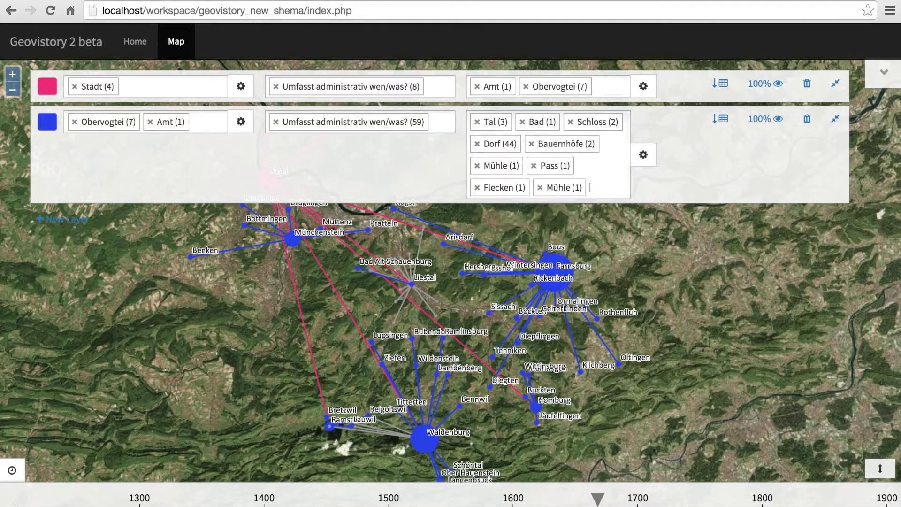
Collapse both layer rows and move the timeline marker back to 1391 and forward to about 1700.
left_click(835, 119)
left_click(839, 84)
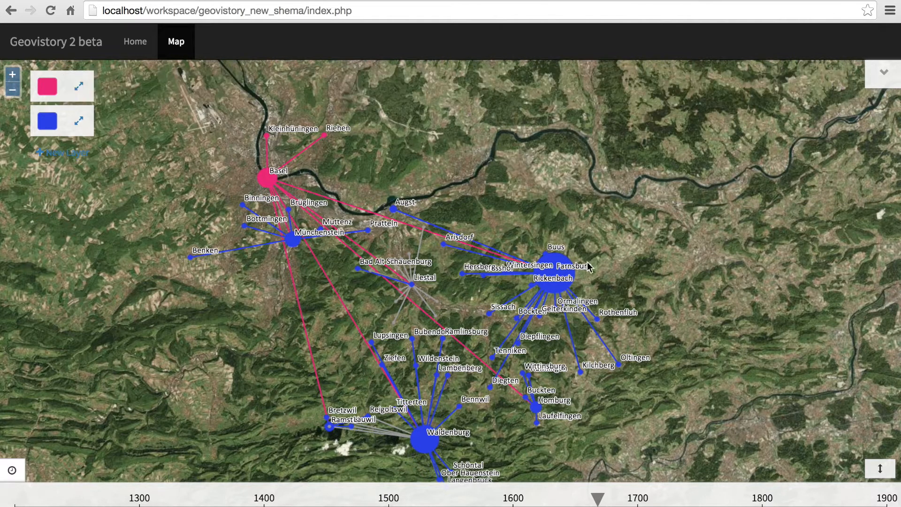
left_click(309, 499)
left_click_drag(309, 499, 254, 503)
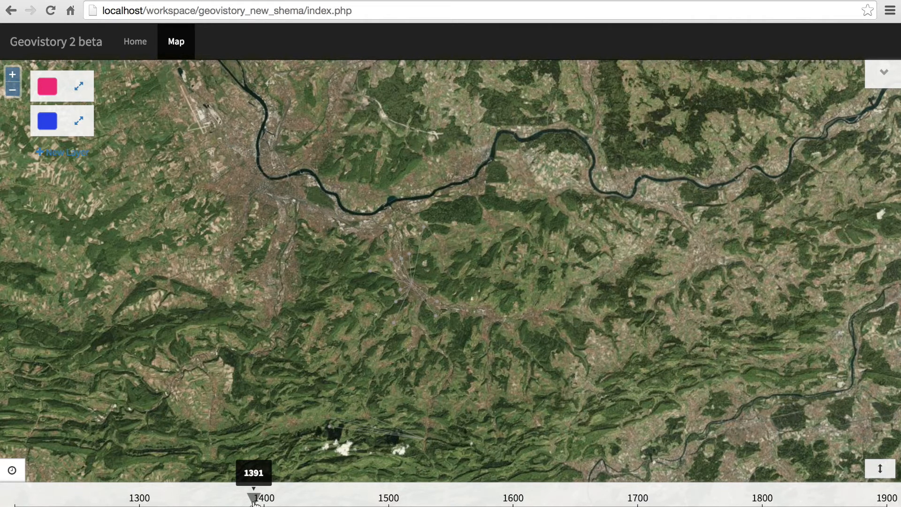
left_click_drag(254, 503, 639, 501)
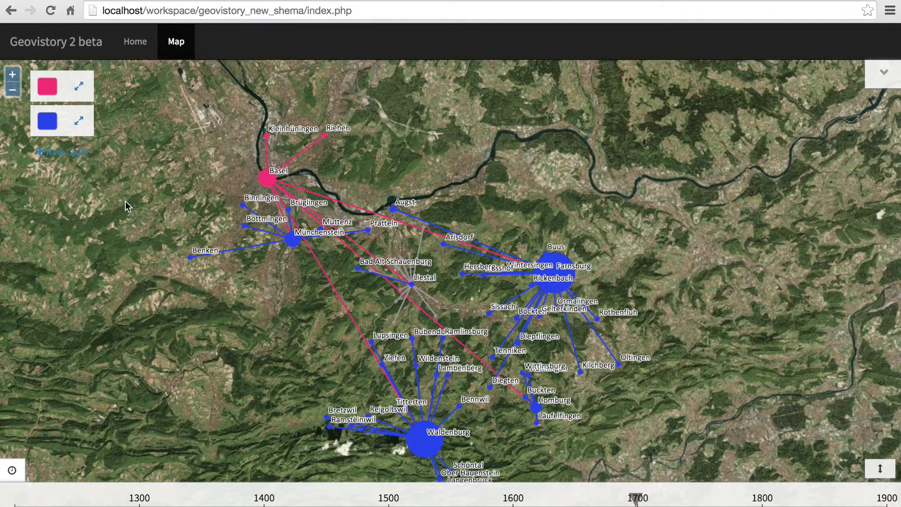
Add a third layer coloured green and load the Kapitel things into it.
left_click(79, 160)
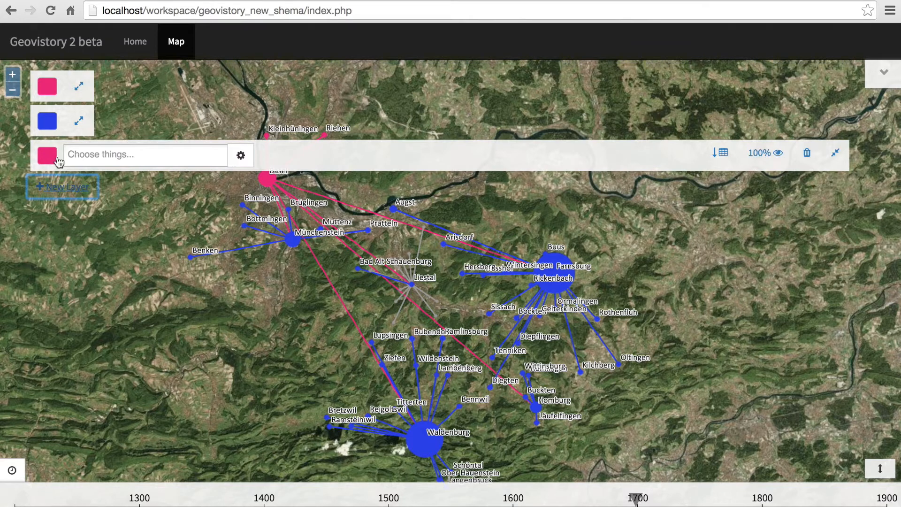
left_click(47, 155)
left_click(153, 239)
left_click(152, 167)
left_click(152, 237)
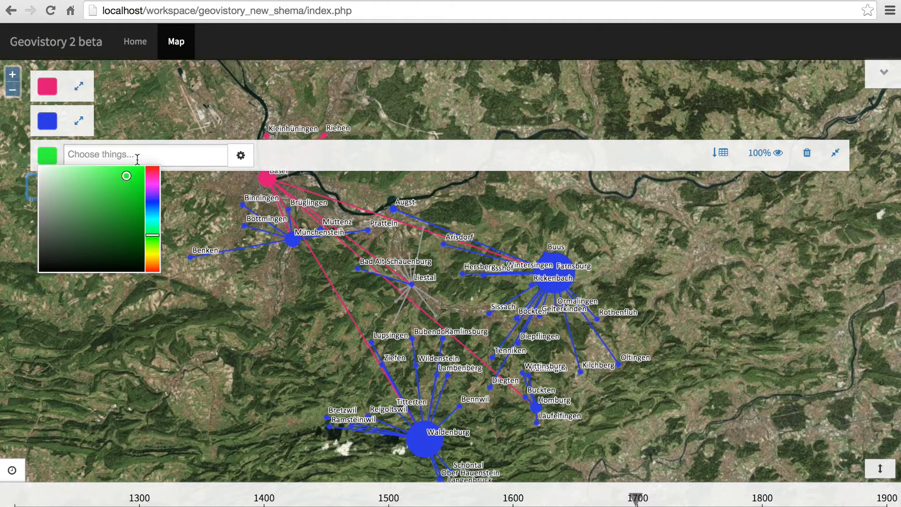
left_click(136, 158)
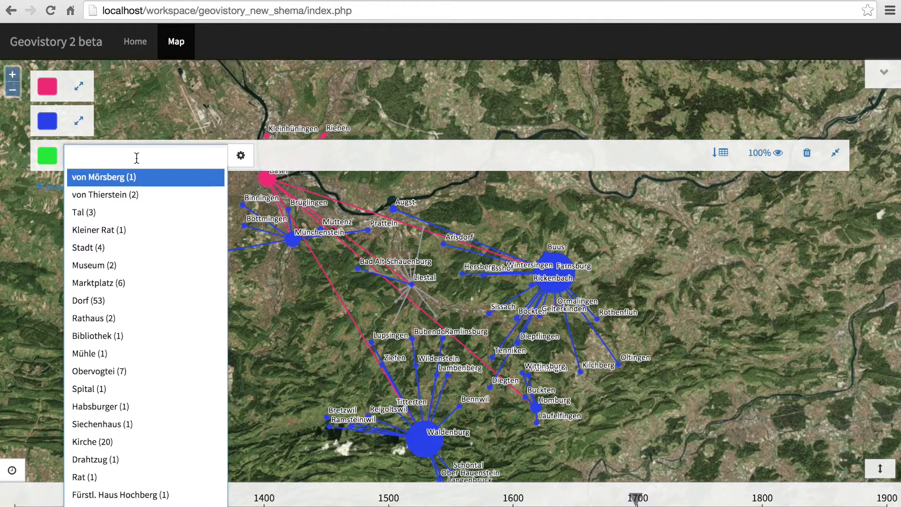
type("kap")
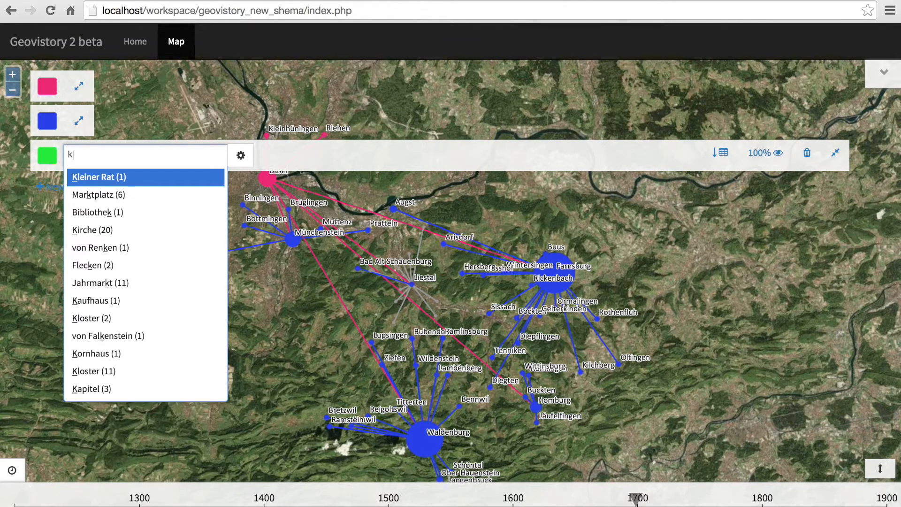
left_click(130, 181)
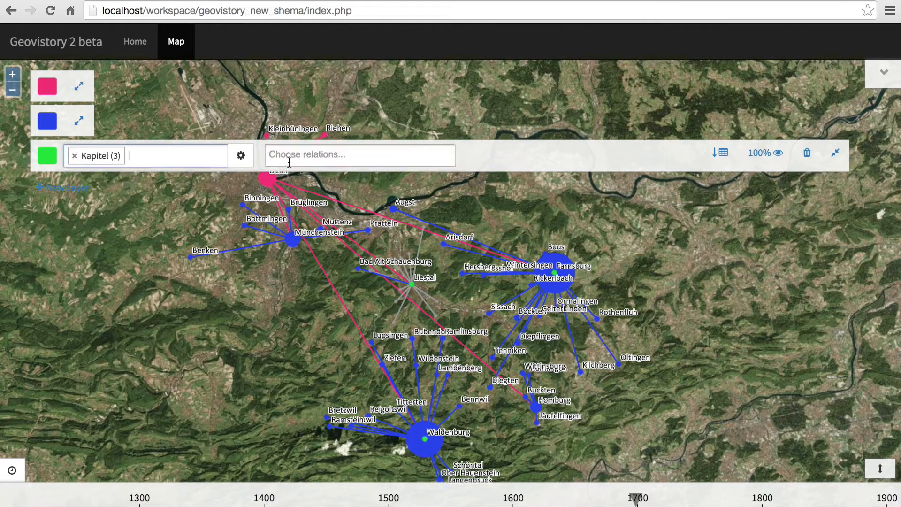
Connect the green layer's Kapitel things to Pfarrei through the relation "Umfasst administrativ wen/was?".
left_click(291, 159)
left_click(338, 210)
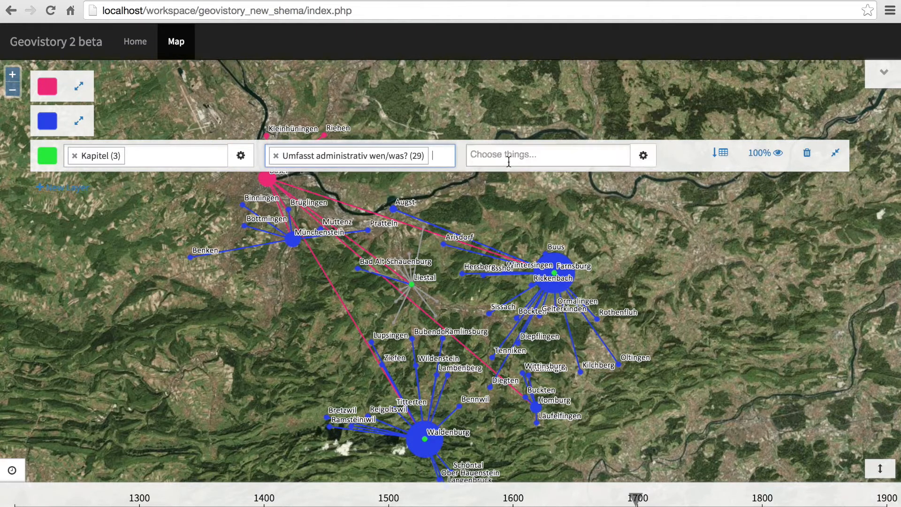
left_click(511, 161)
left_click(517, 177)
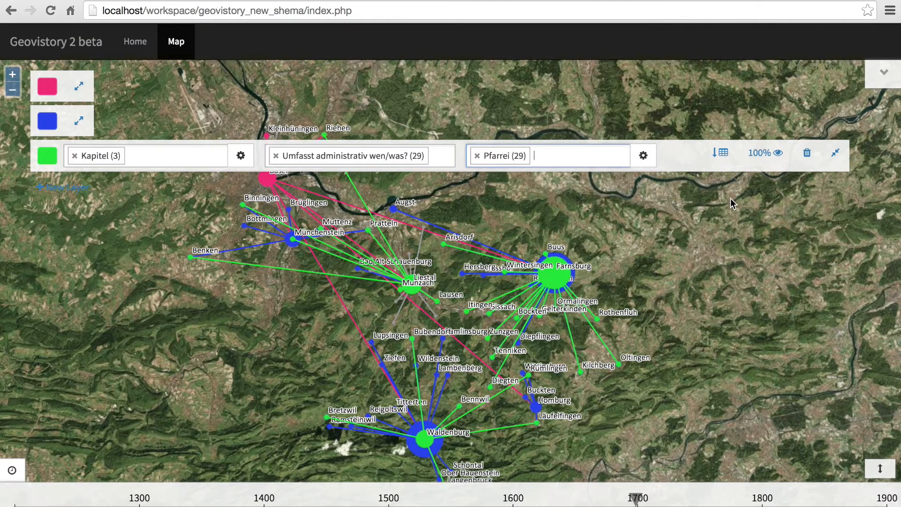
Collapse the green layer's row and examine the overlapping relations around Farnsburg and further south up close.
left_click(836, 153)
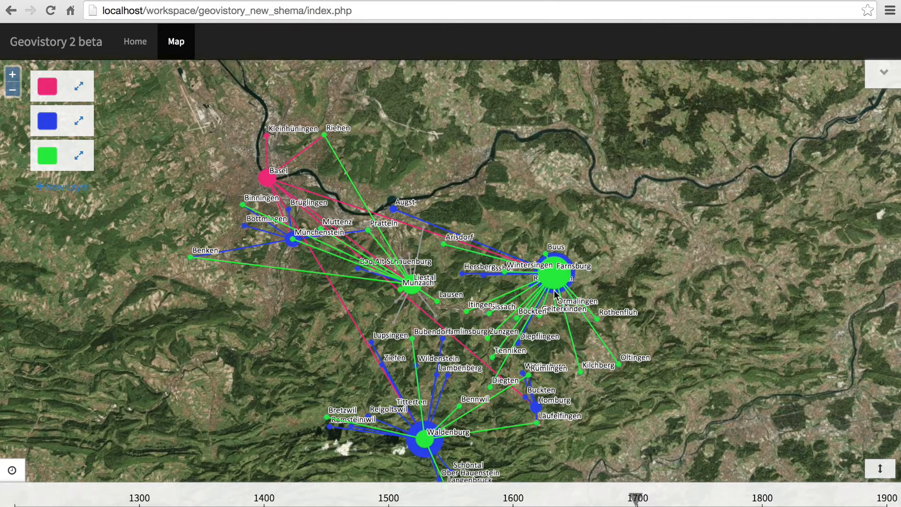
scroll(499, 287, "up", 1)
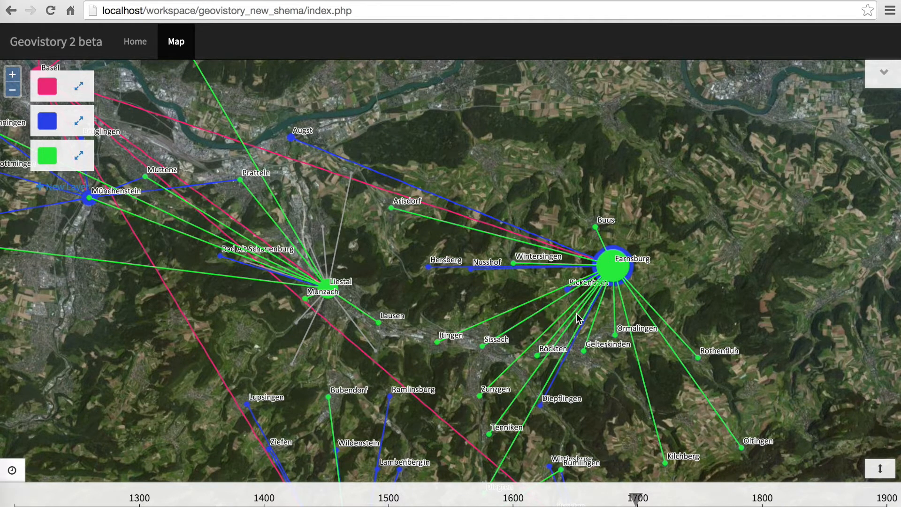
left_click_drag(451, 454, 514, 223)
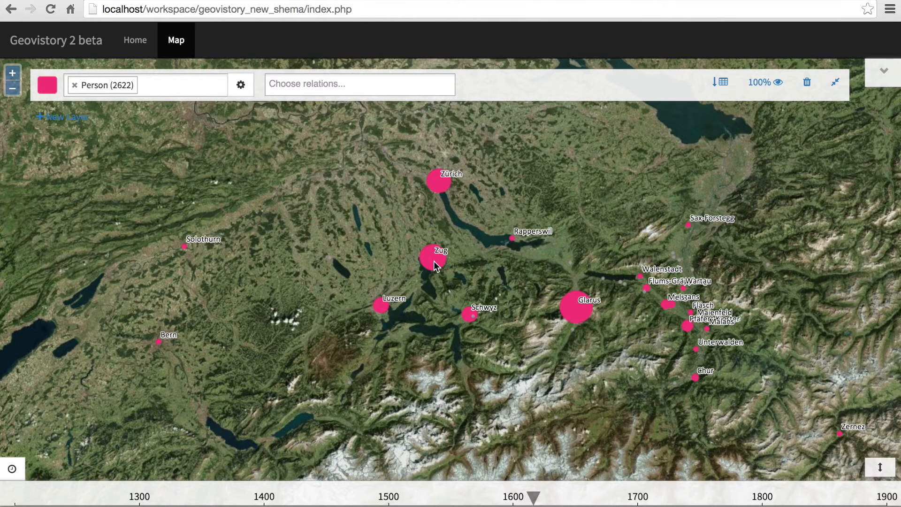
Open the Person layer's data table, try reversing the attr_name sort order, and filter the entries by a first name.
left_click(721, 83)
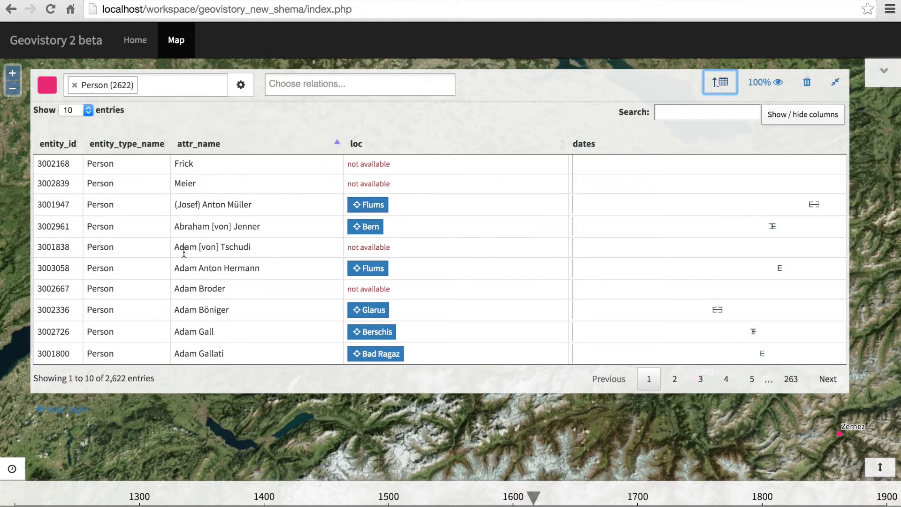
left_click(298, 145)
left_click(298, 145)
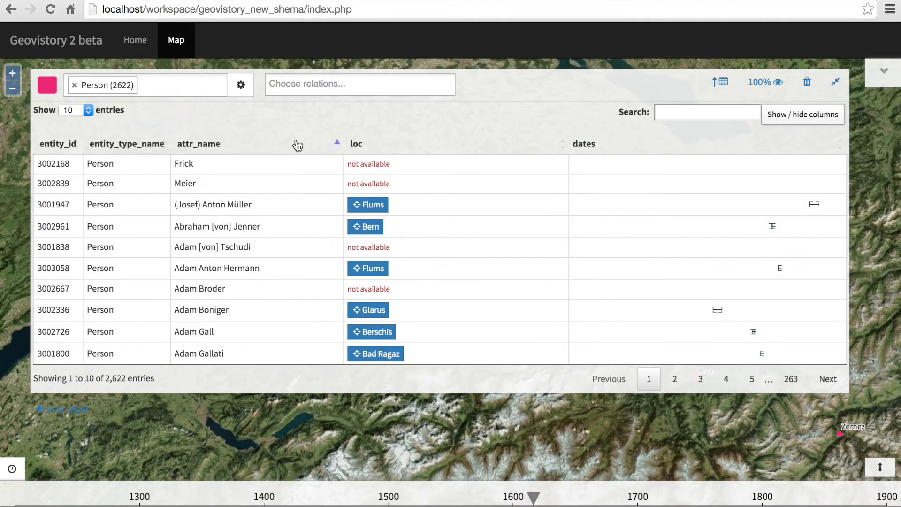
left_click(673, 114)
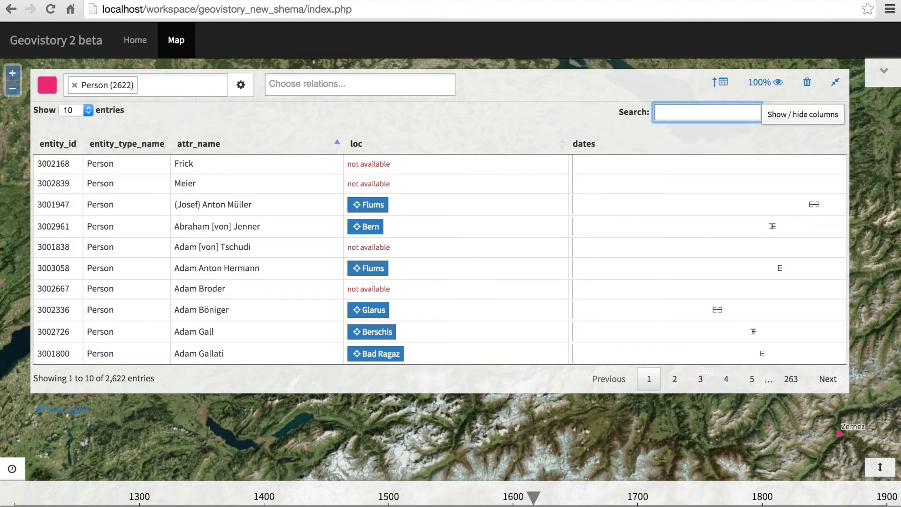
type("Johannes")
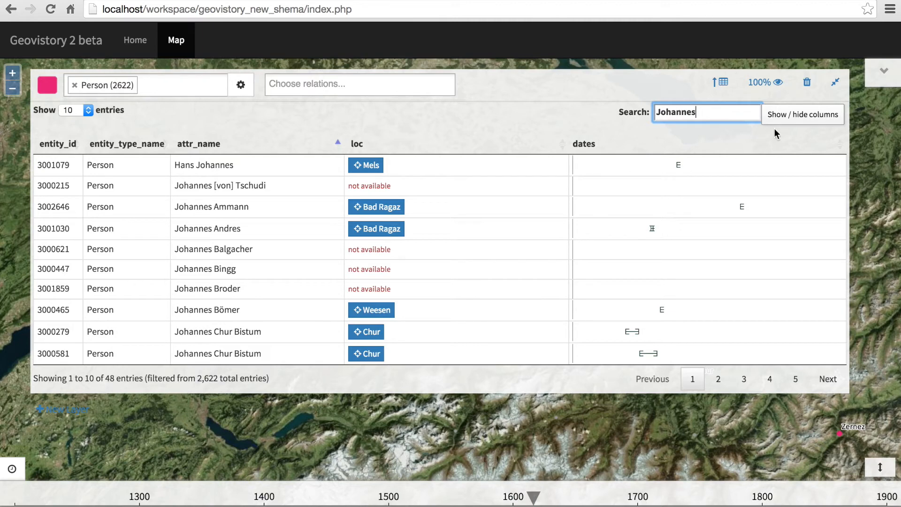
Try hiding and restoring the entity_id column in the Person table, and close the table to return to the map.
left_click(793, 116)
left_click(777, 144)
left_click(776, 144)
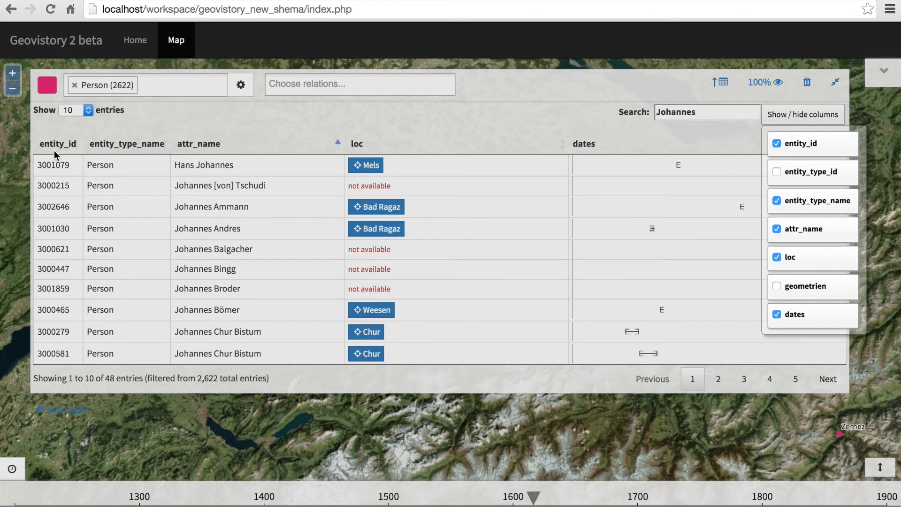
left_click(728, 142)
left_click(720, 82)
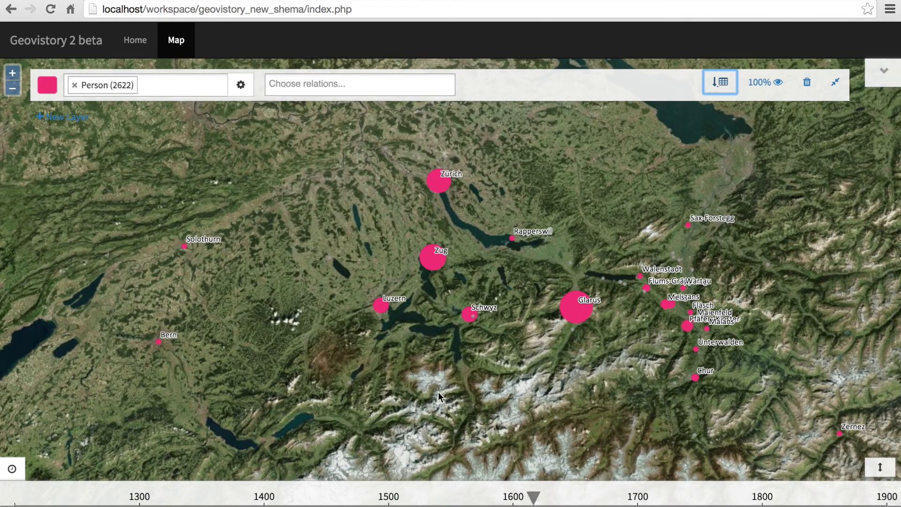
Move the timeline marker back to 1200 and forward to 1749 to compare where persons are located over time.
left_click_drag(533, 496, 14, 499)
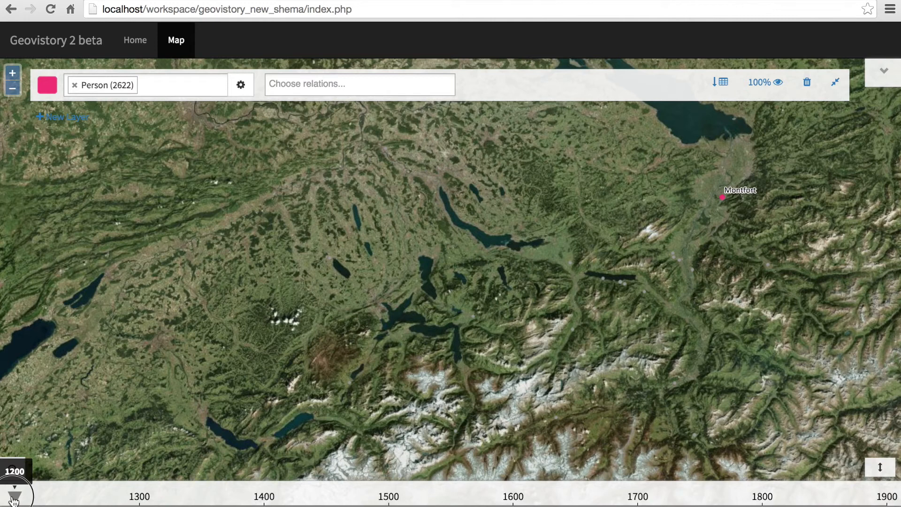
mouse_move(14, 501)
left_mouse_down()
mouse_move(108, 484)
mouse_move(190, 503)
mouse_move(700, 503)
left_mouse_up()
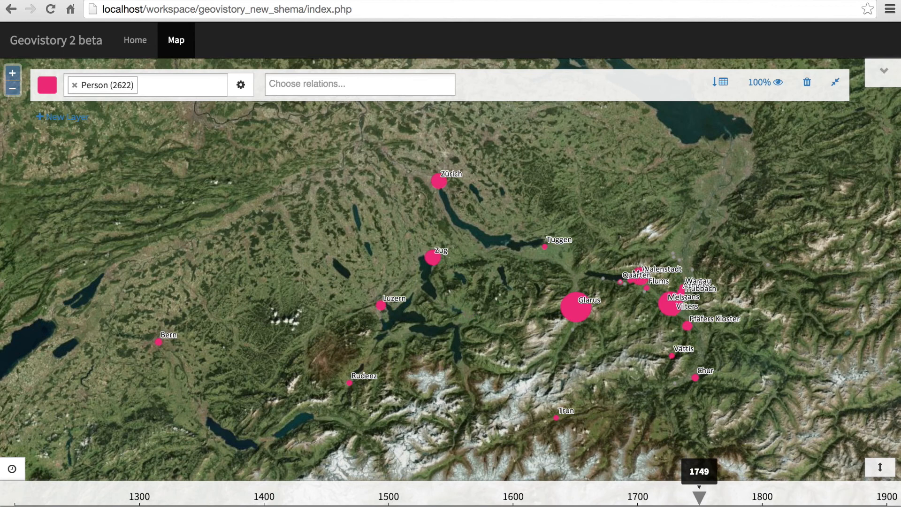